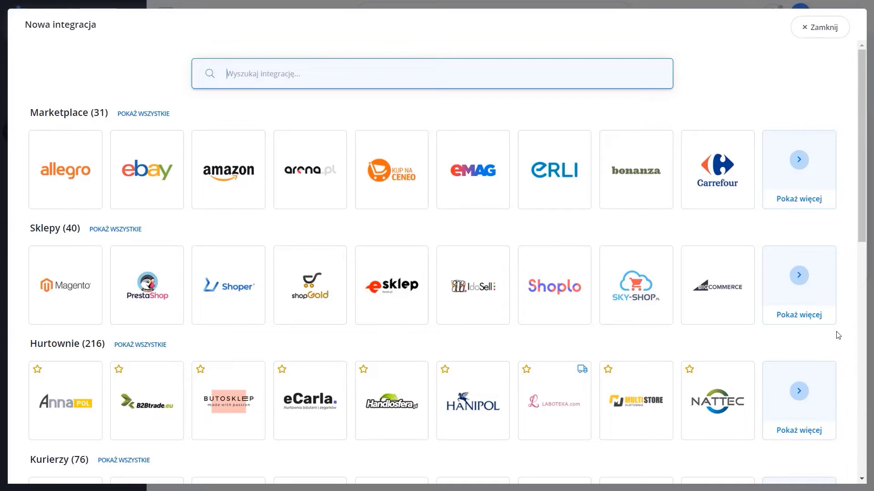
Step: Start a new Holland & Barrett wholesaler integration and name it Hurtownia 1
left_click(574, 389)
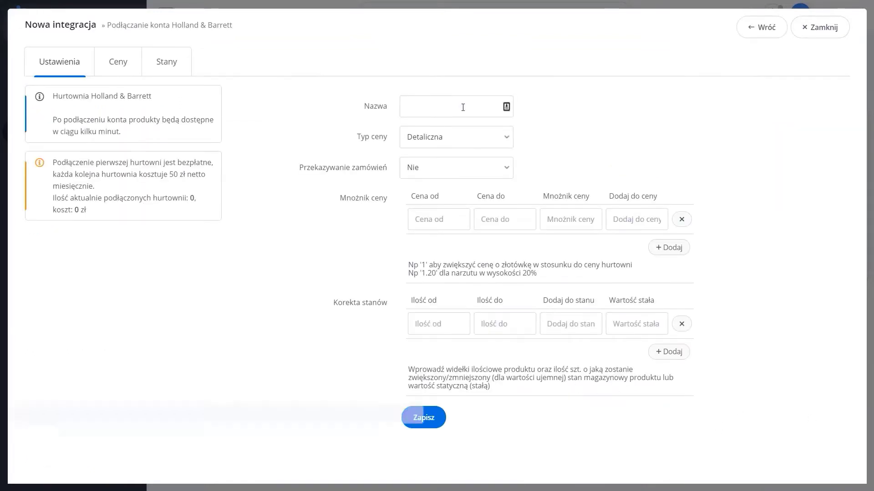
left_click(463, 107)
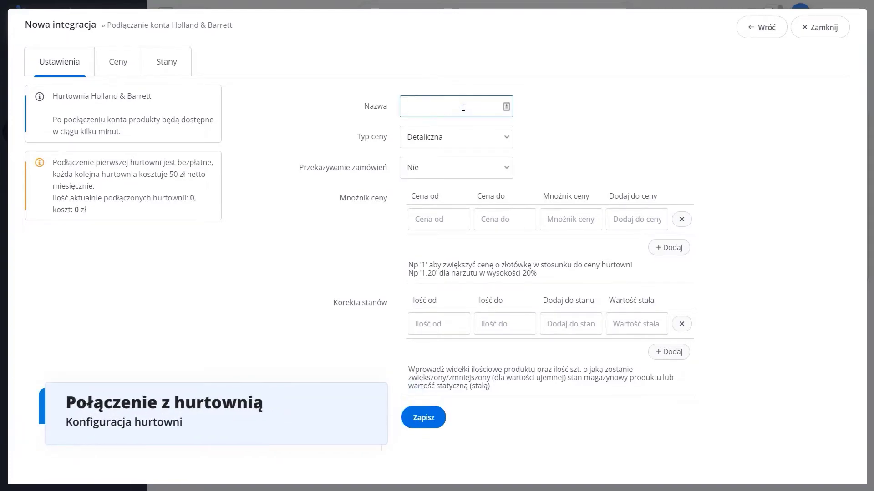
type("Hurtownia 1")
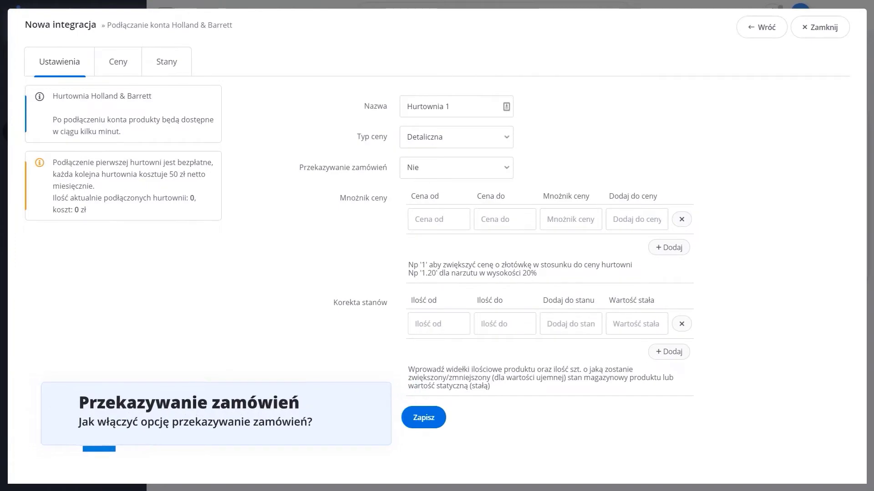
Step: Preview the order forwarding fields by switching Przekazywanie zamówień to Tak, and set it back to Nie
left_click(490, 169)
left_click(483, 195)
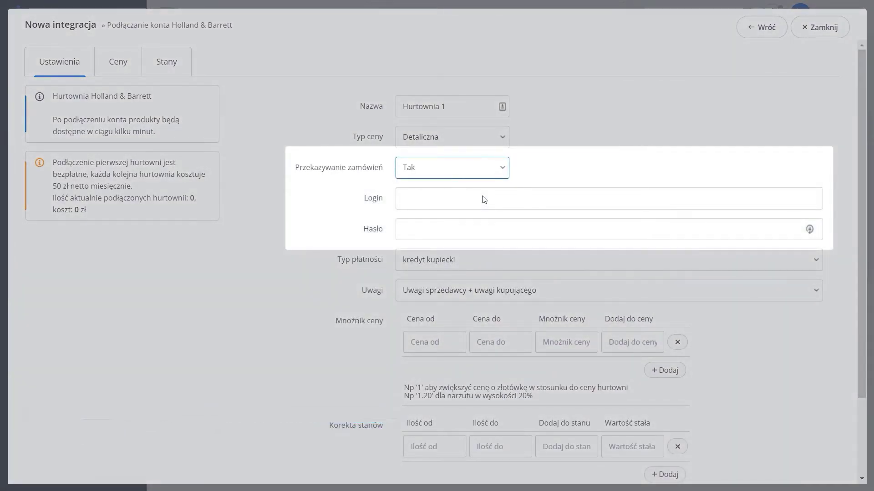
left_click(487, 174)
left_click(489, 182)
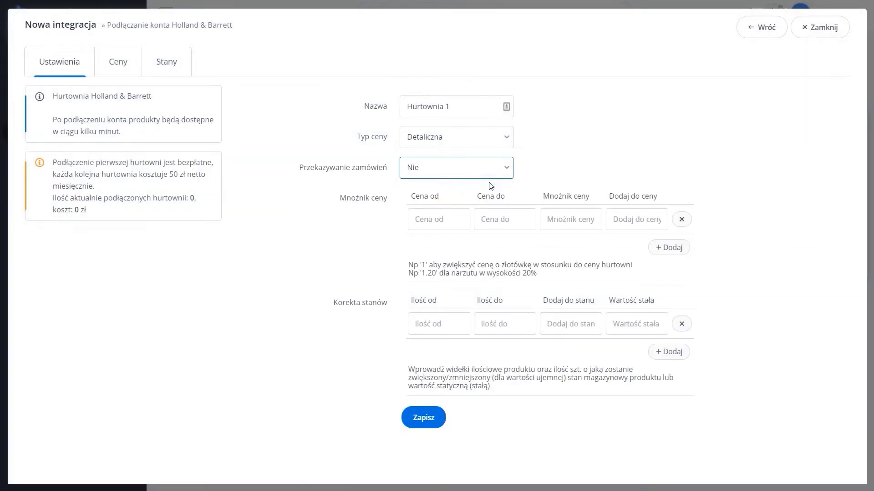
Step: Save the new wholesaler integration and dismiss its confirmation window
left_click(411, 417)
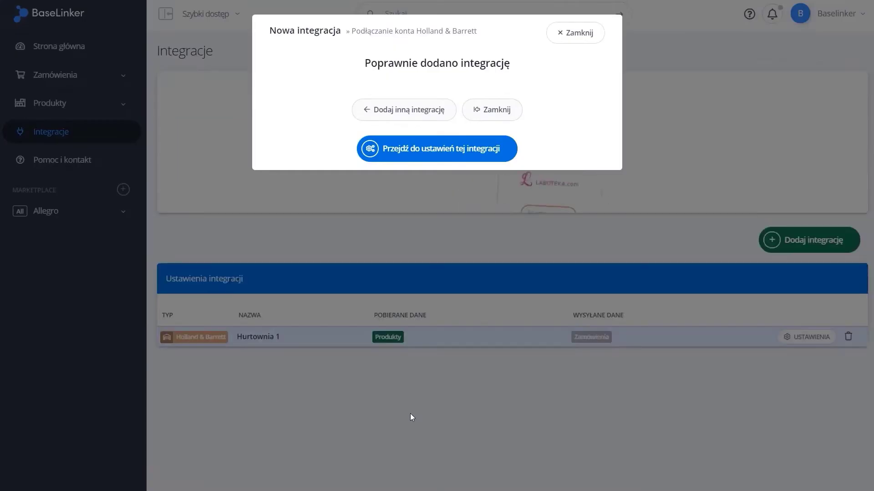
left_click(579, 40)
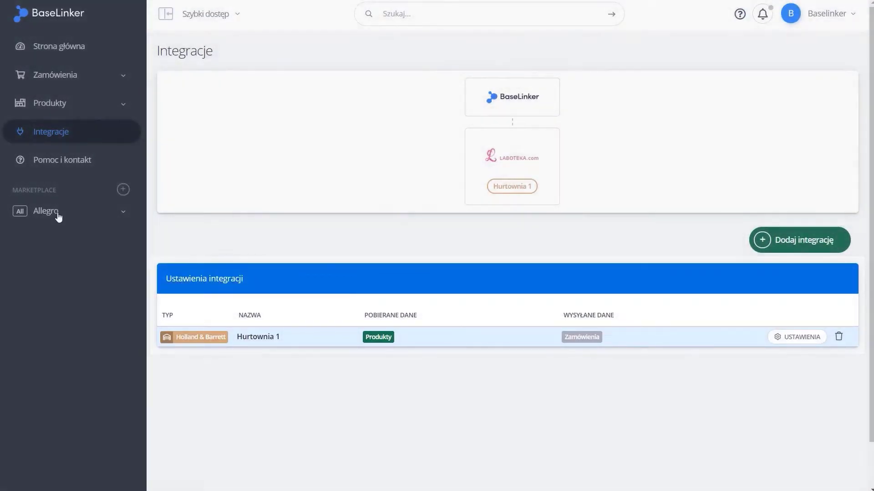
Step: Open the Allegro listing page (Wystawianie) and choose Hurtownia Hurtownia 1 as the product source
left_click(58, 214)
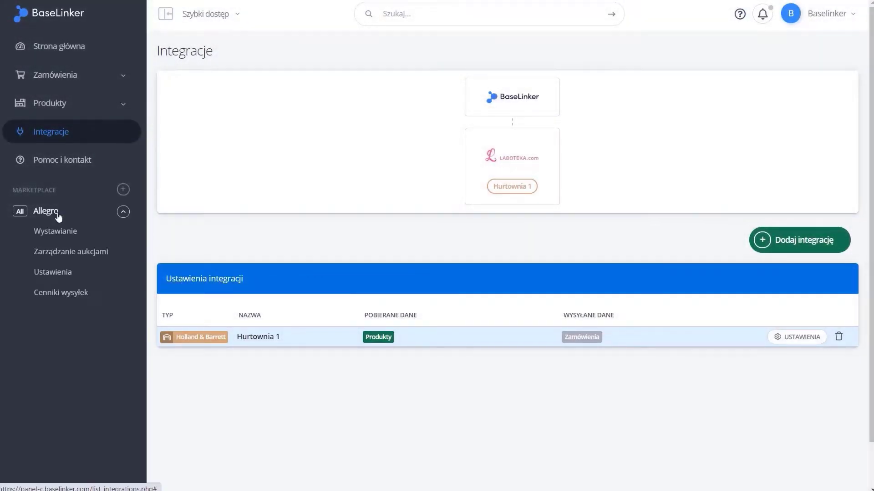
left_click(52, 234)
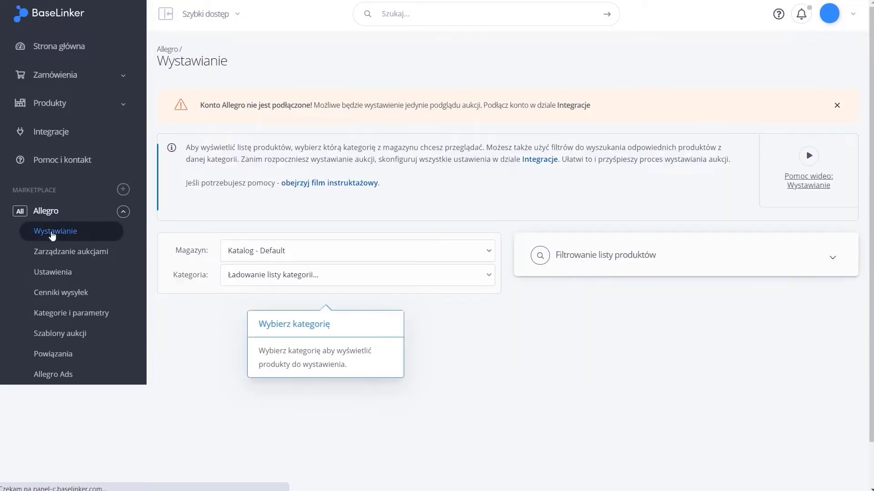
left_click(265, 252)
left_click(270, 288)
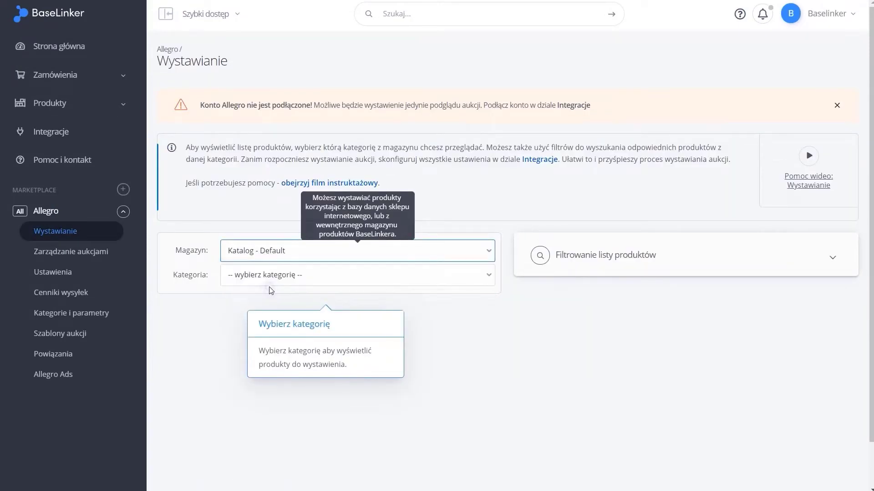
Step: Filter the wholesaler's product list by product ID 15 and check the product's stock and price
left_click(569, 262)
left_click(694, 285)
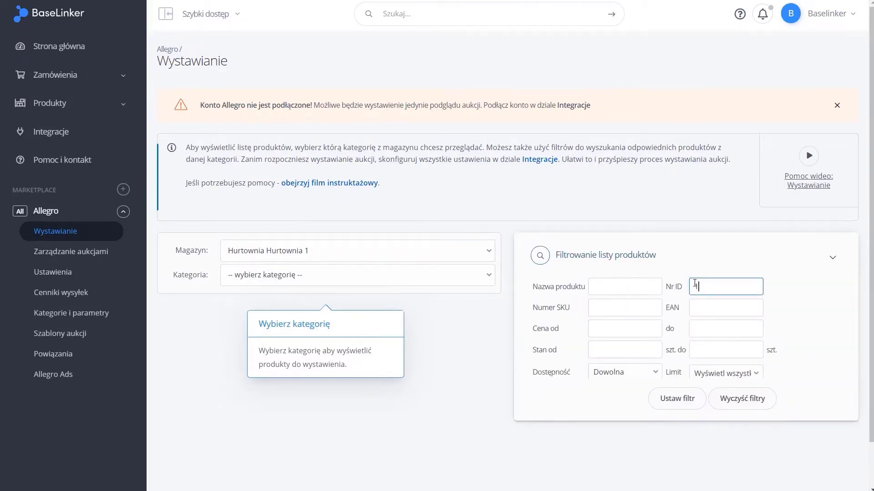
left_click(677, 399)
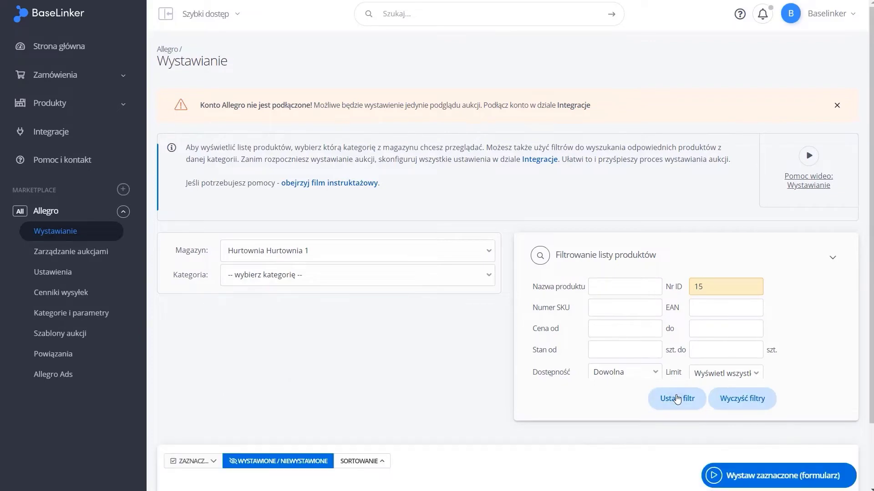
scroll(677, 399, "down", 2)
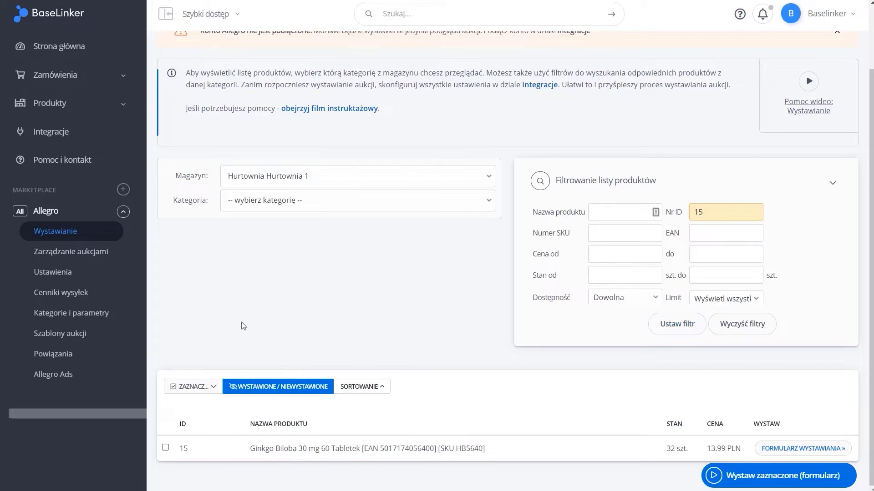
Step: In Hurtownia 1's integration settings, set the price rule to prices up to 200 with multiplier 2, save and close
left_click(51, 136)
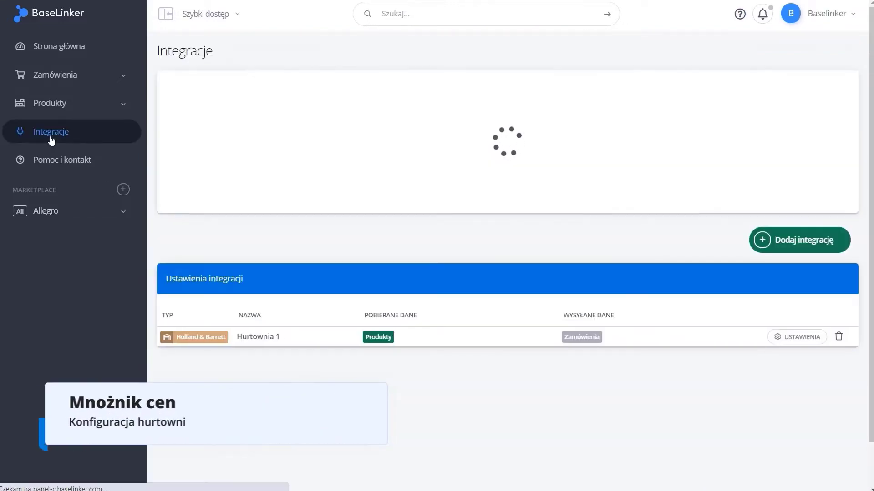
left_click(479, 176)
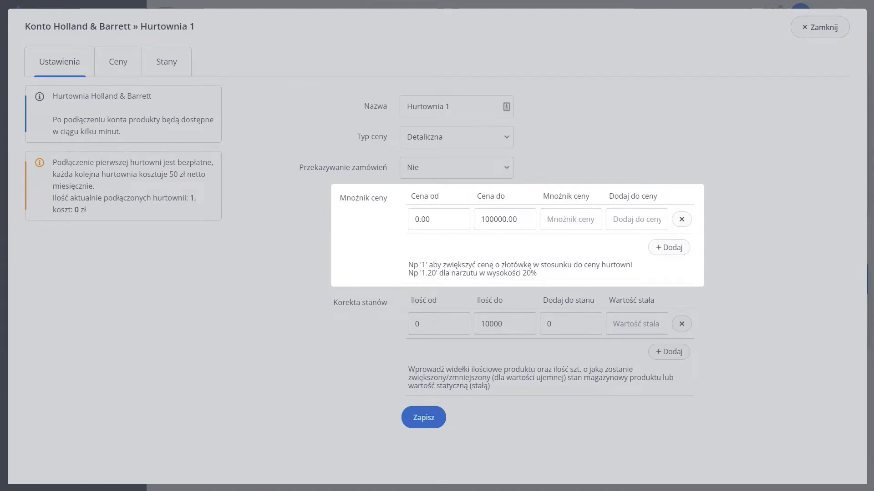
double_click(513, 218)
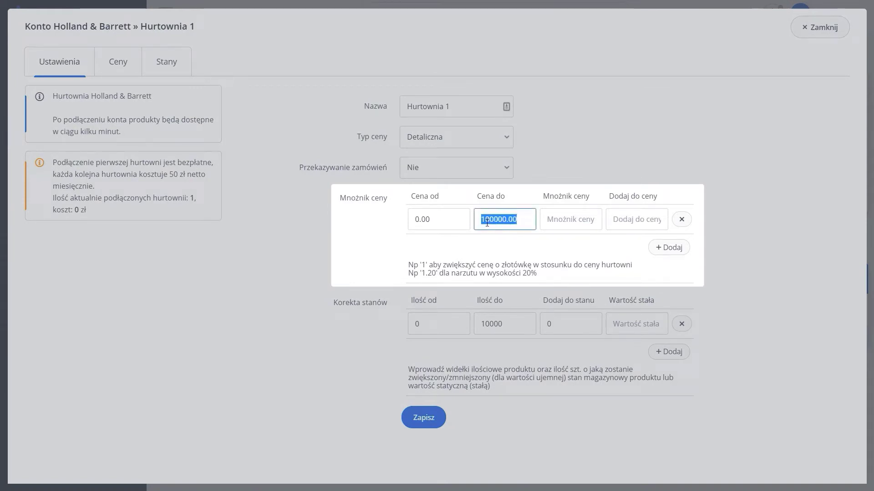
type("200")
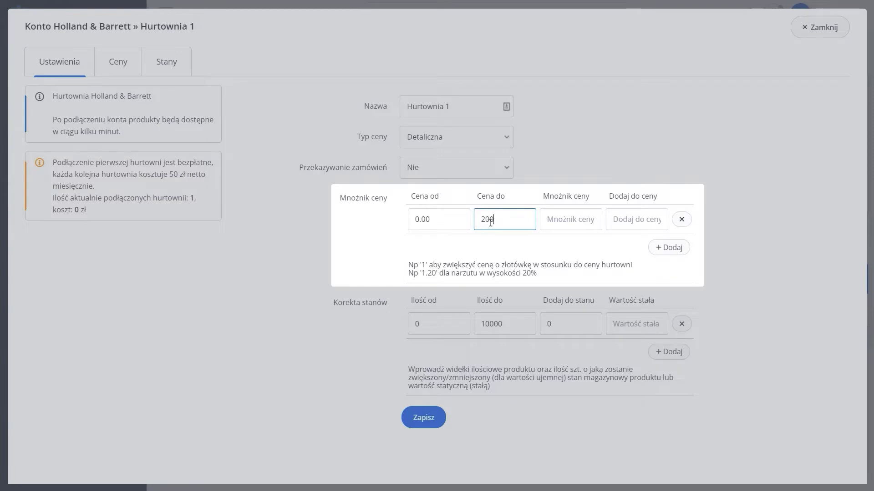
left_click(549, 220)
type("2")
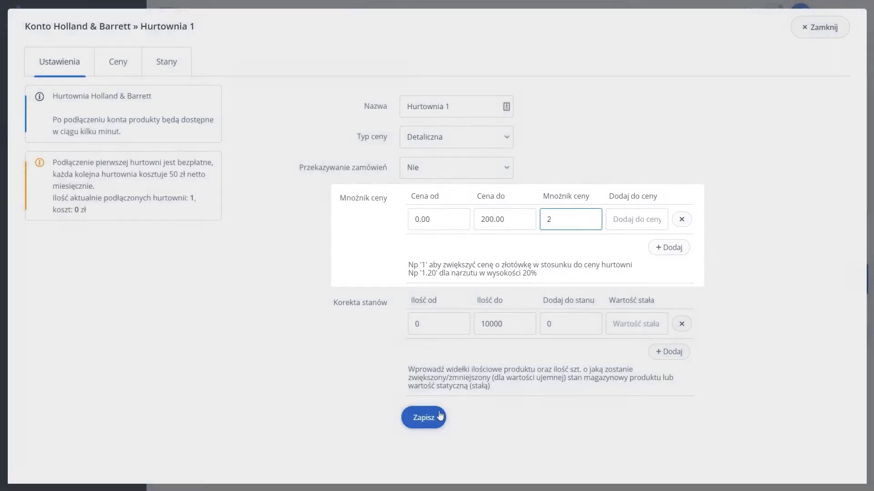
left_click(437, 418)
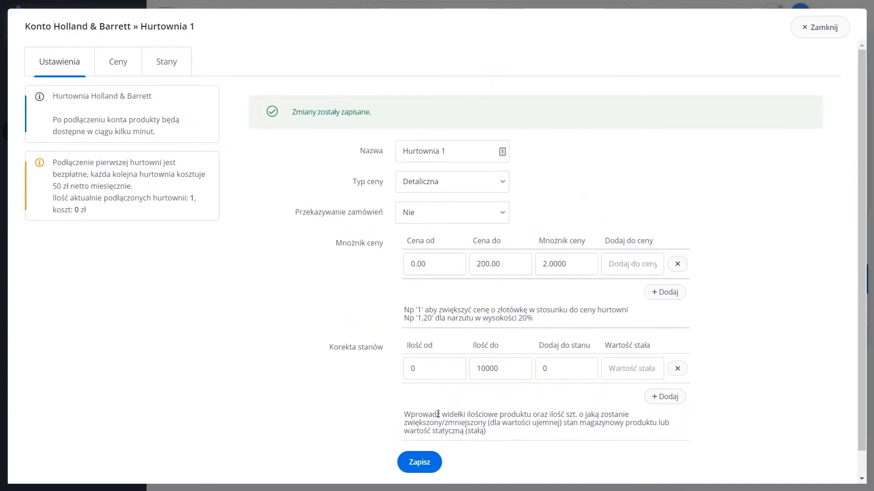
left_click(819, 28)
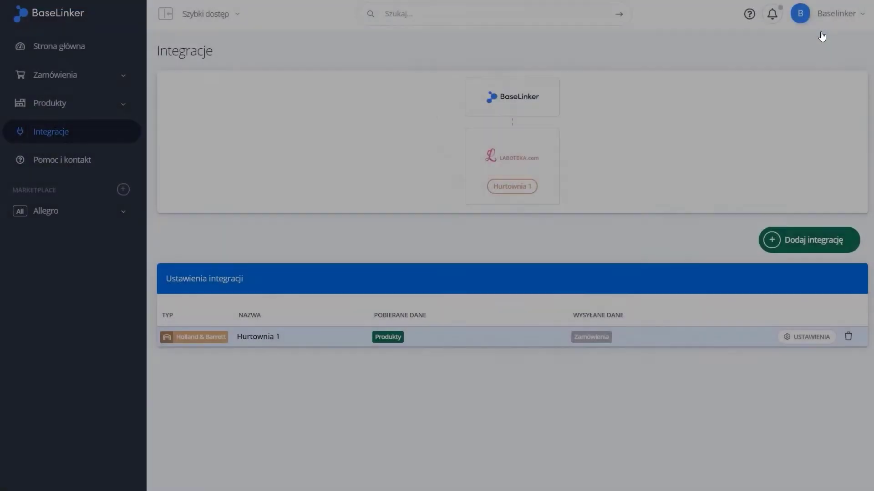
Step: Reload the Allegro listing for Hurtownia Hurtownia 1 with the existing ID filter to check the product's new price
left_click(52, 212)
left_click(61, 240)
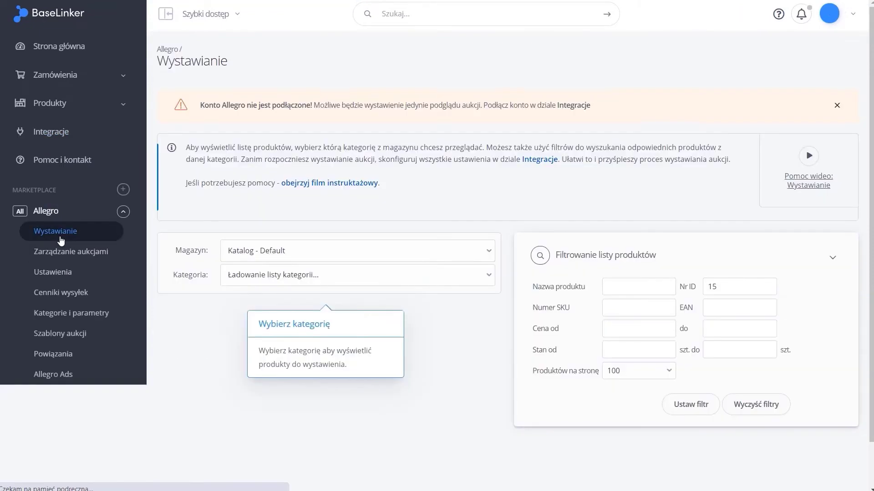
left_click(229, 253)
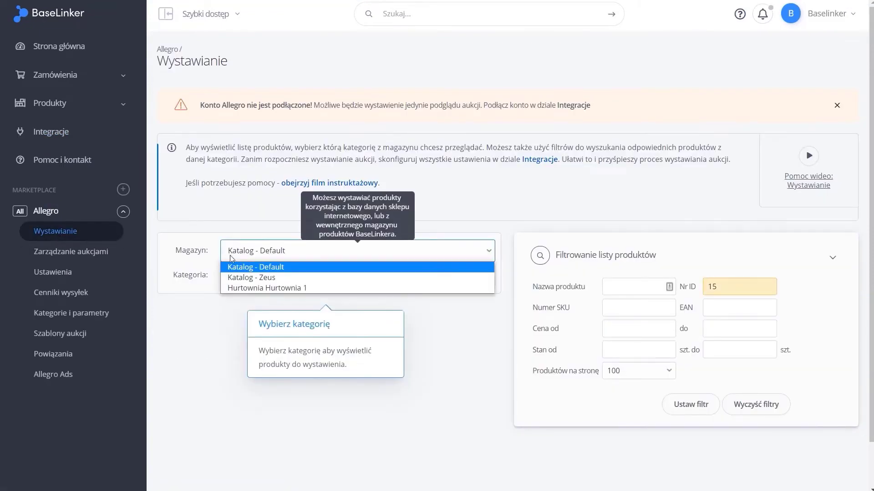
left_click(241, 287)
left_click(693, 411)
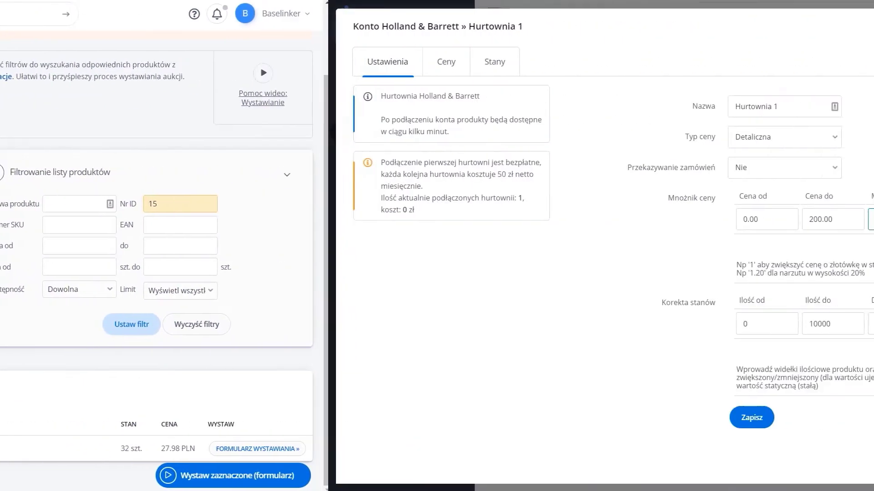
Step: Set the wholesaler's price multiplier to 1 and the amount added to the price to 50, and save
left_click(579, 219)
type("1")
left_click(631, 221)
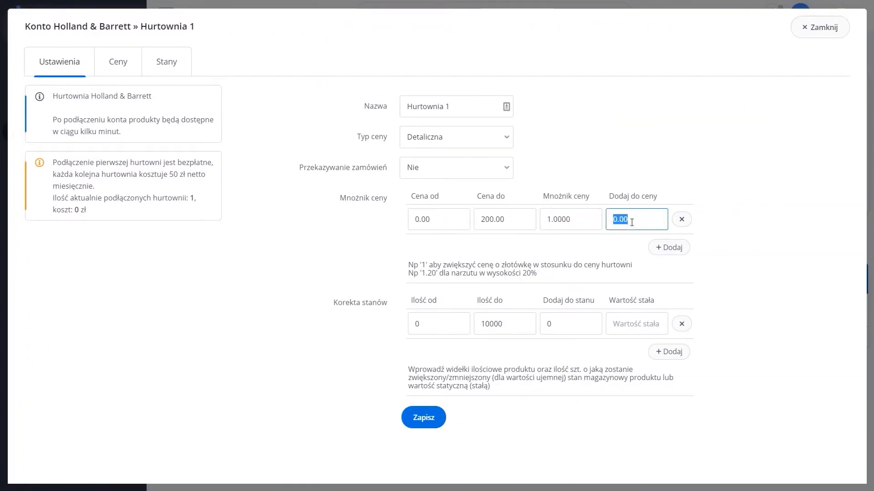
type("50")
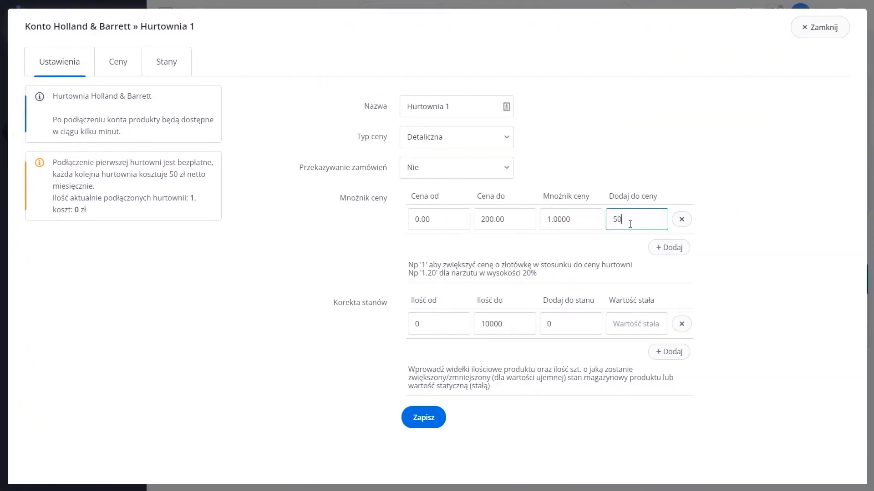
left_click(419, 415)
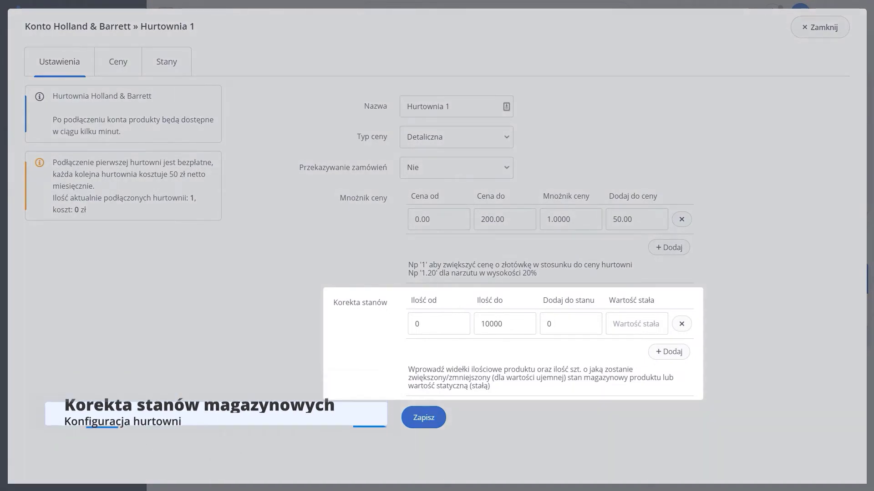
Step: Set the stock correction to add 100 units for quantities up to 70, and save
double_click(509, 327)
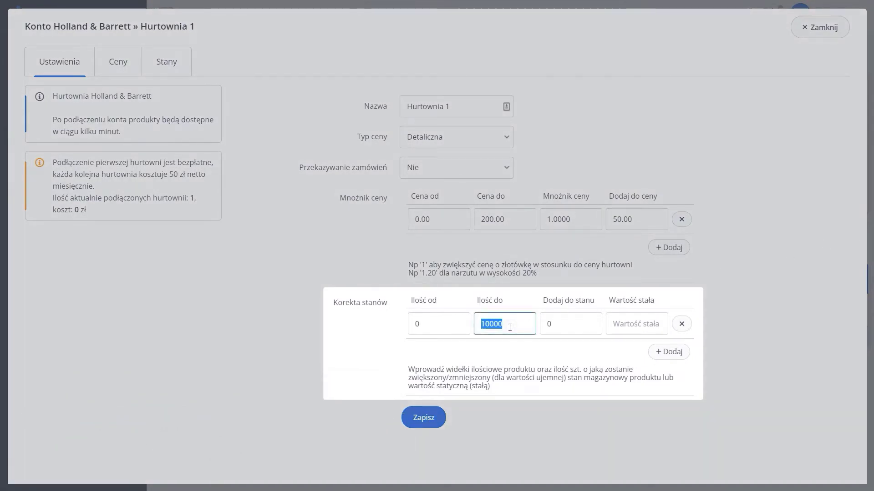
type("70")
double_click(562, 329)
type("100")
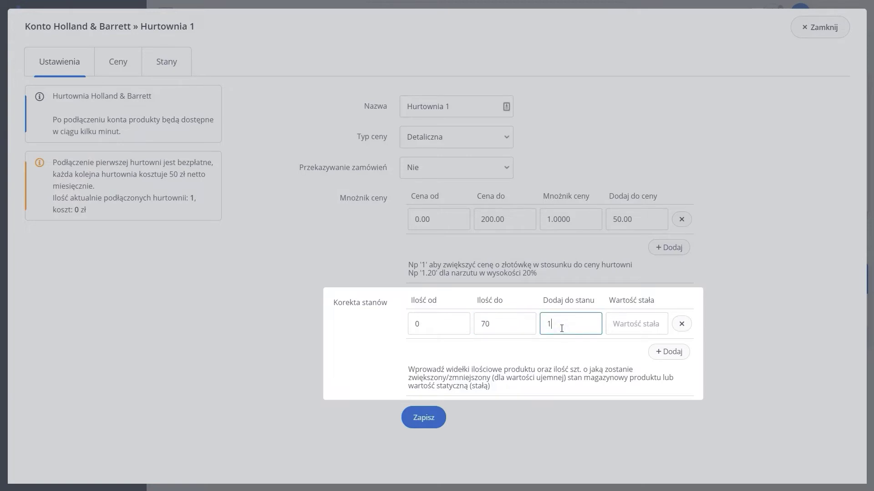
left_click(431, 421)
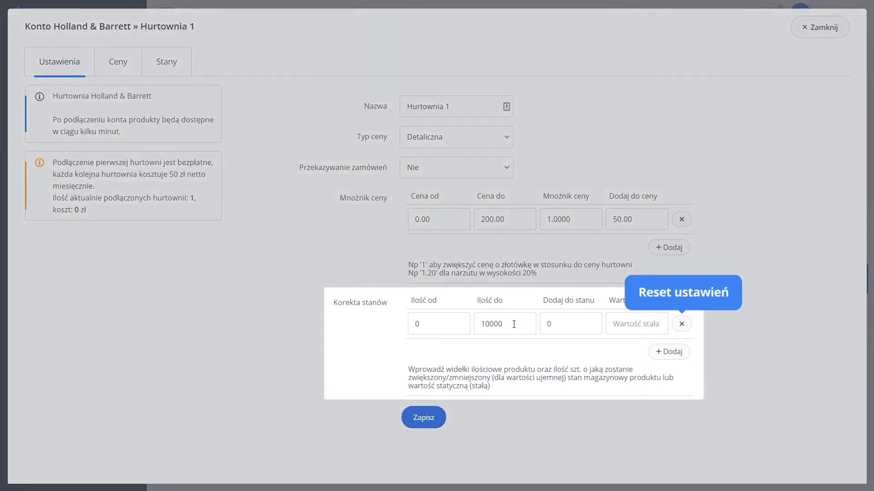
Step: Set the stock correction to a fixed value of 0 for quantities up to 70, and save despite the zero-stock warning
double_click(514, 324)
type("70")
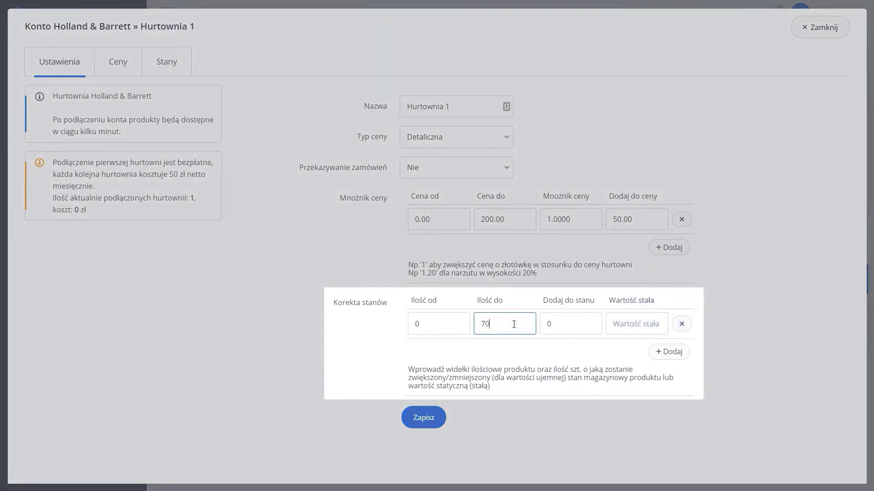
left_click(631, 328)
type("0")
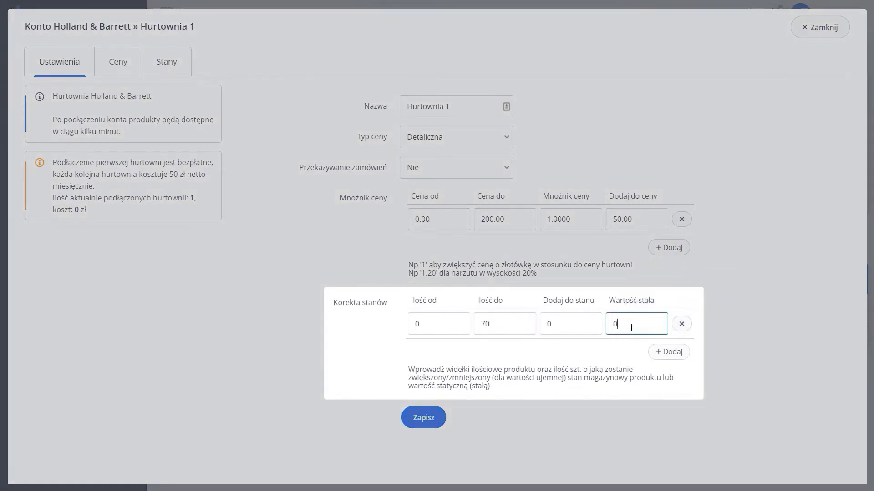
left_click(418, 424)
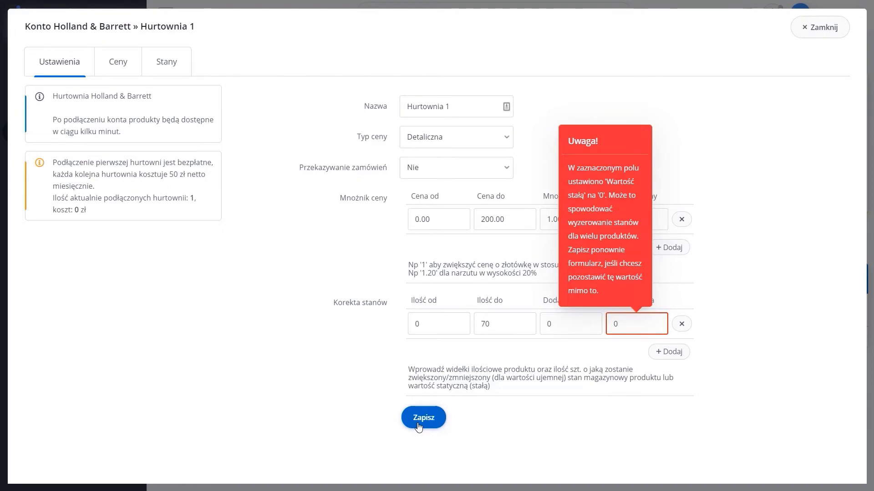
left_click(417, 425)
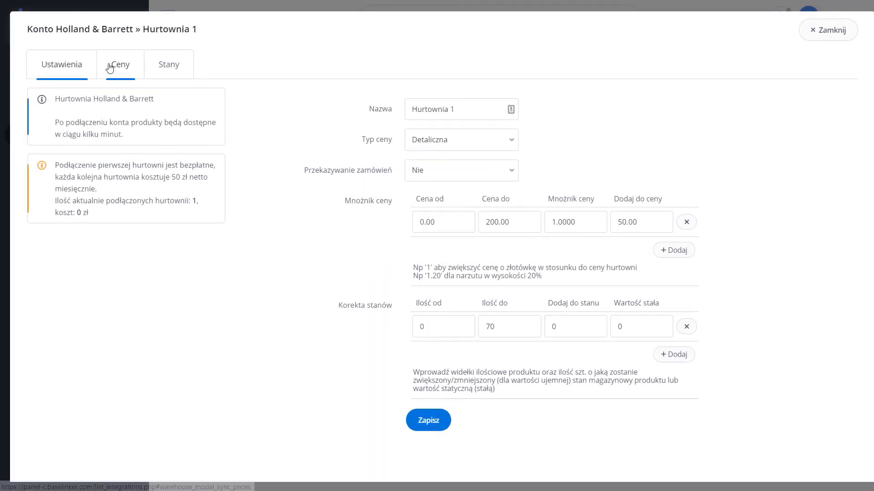
Step: Review Hurtownia 1's price and stock synchronization settings
left_click(116, 70)
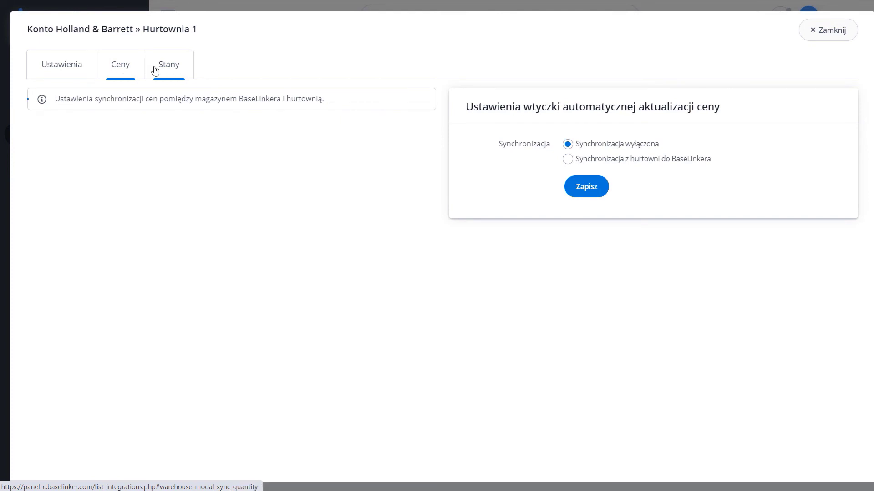
left_click(171, 71)
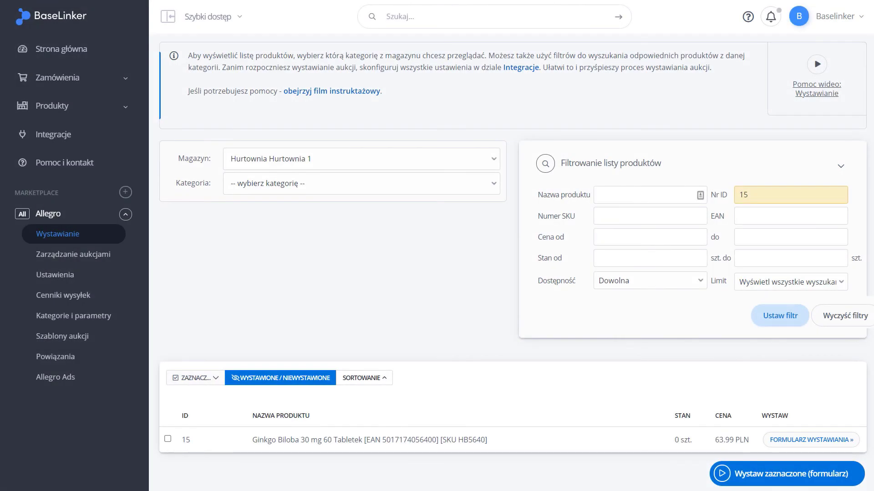
Step: Open the Allegro listing form for product ID 15 without product grouping (bez produktyzacji) and examine its quantity, price and auction data
left_click(811, 440)
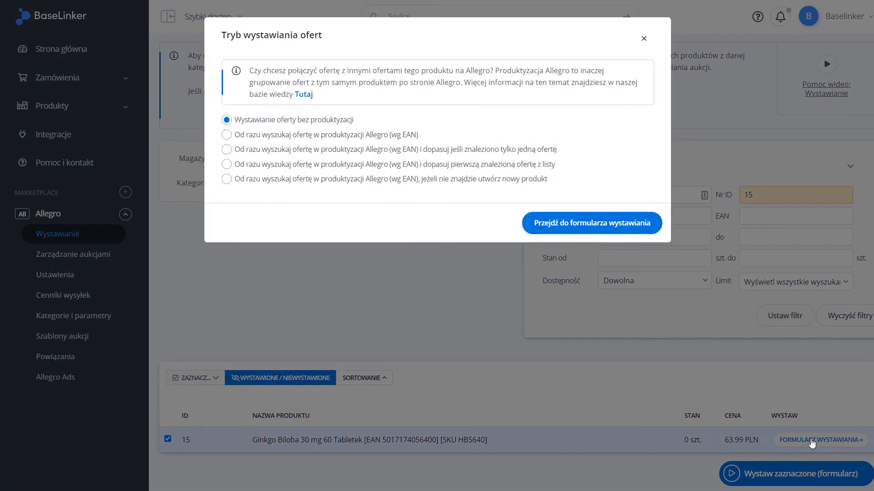
left_click(634, 226)
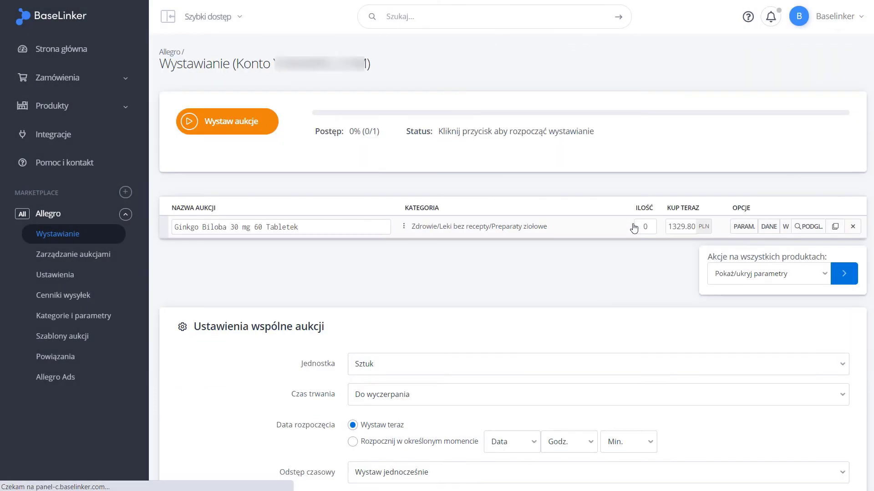
left_click(772, 227)
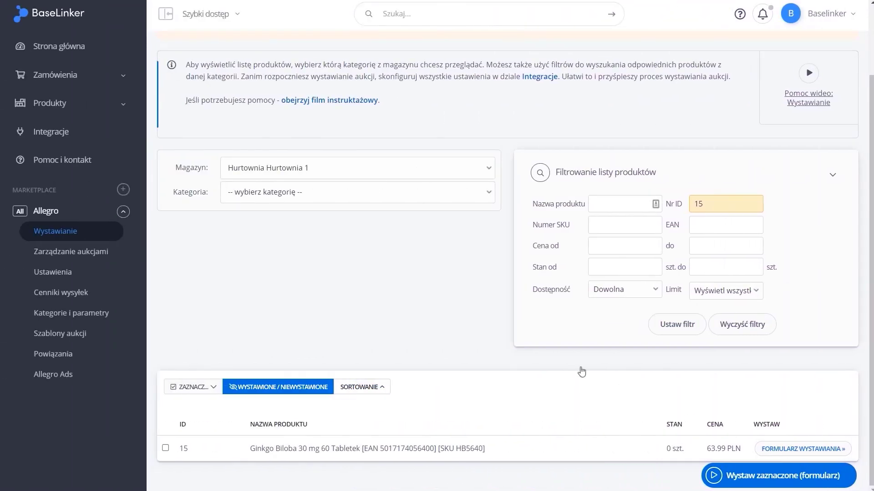
Step: Browse the full list of wholesalers (Hurtownie) available when adding a new integration
left_click(53, 133)
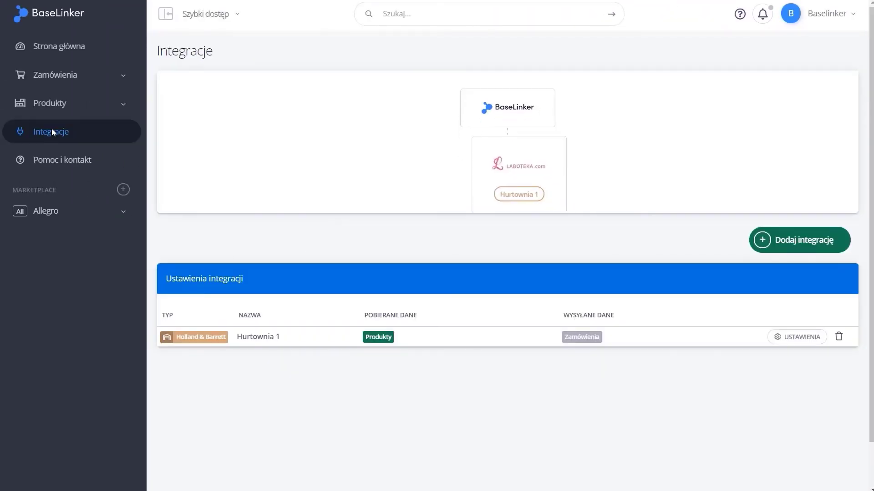
left_click(788, 250)
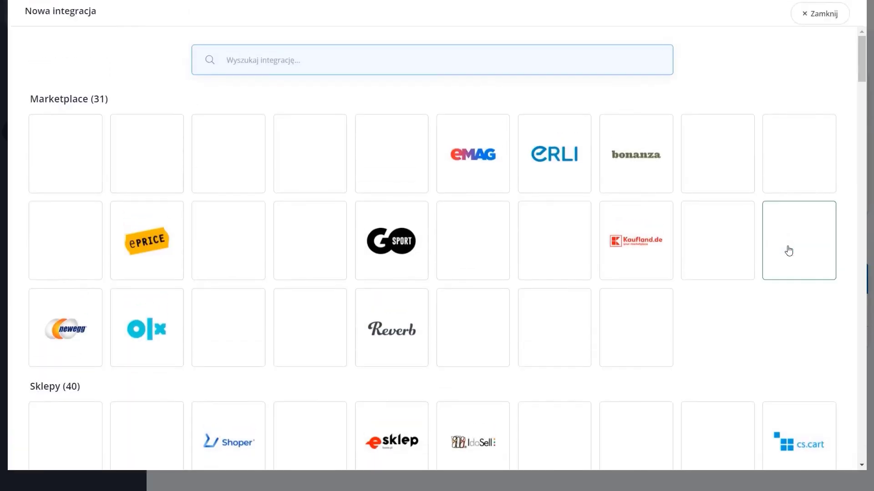
scroll(772, 292, "down", 3)
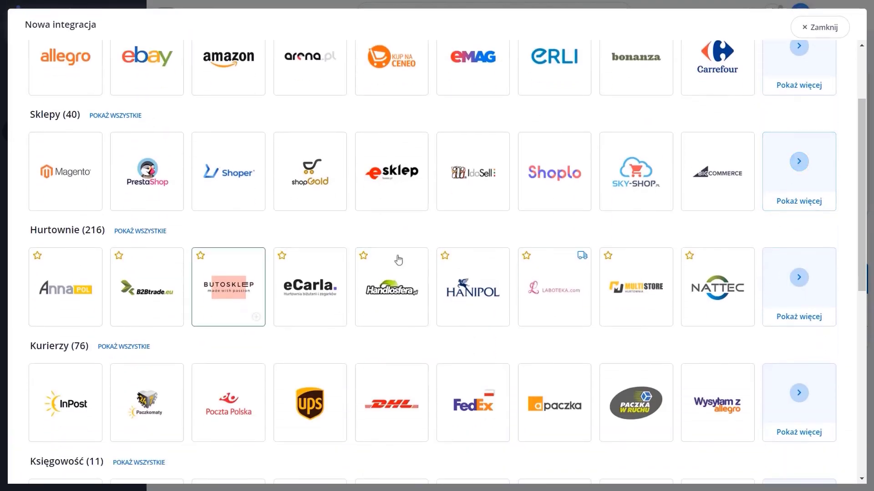
left_click(153, 239)
scroll(774, 361, "down", 4)
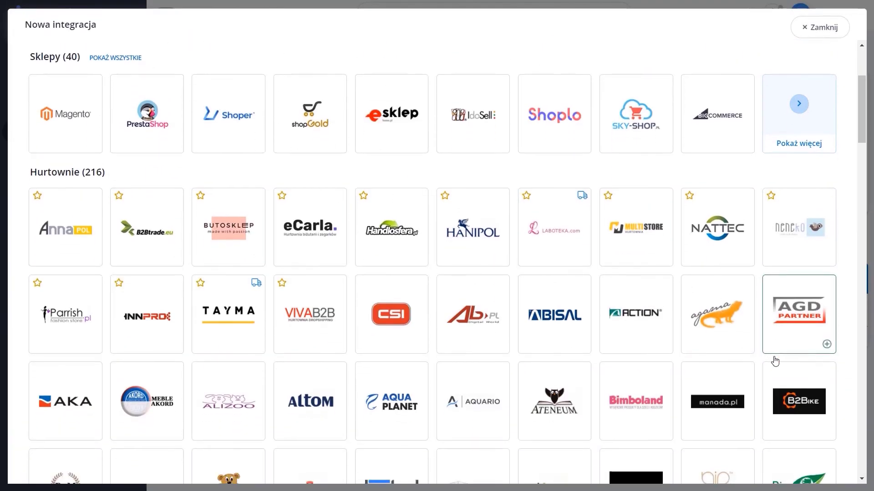
scroll(775, 361, "down", 6)
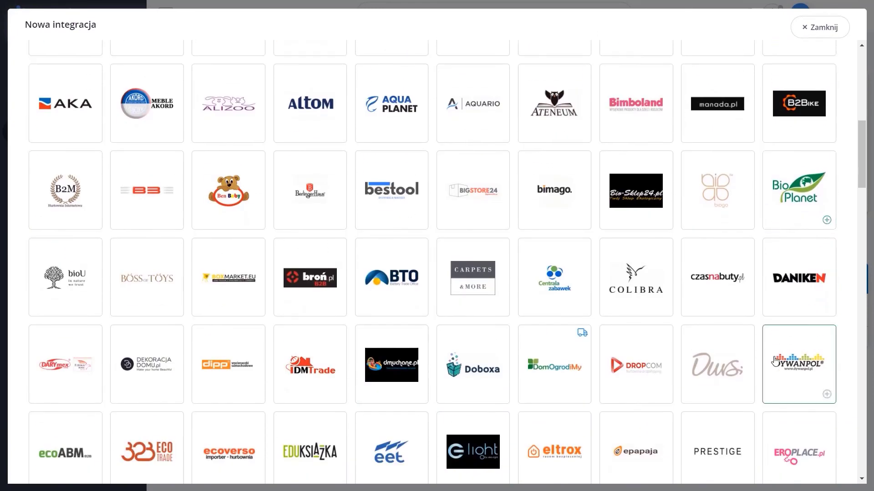
scroll(775, 362, "down", 5)
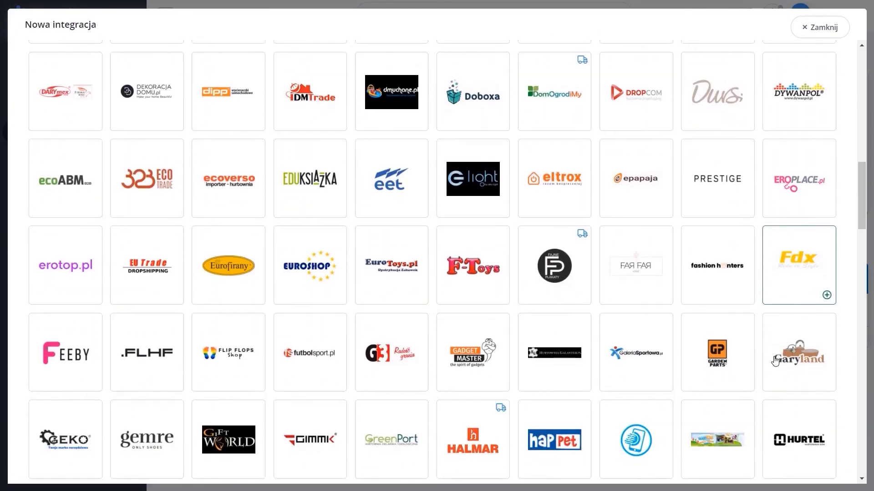
scroll(775, 361, "down", 6)
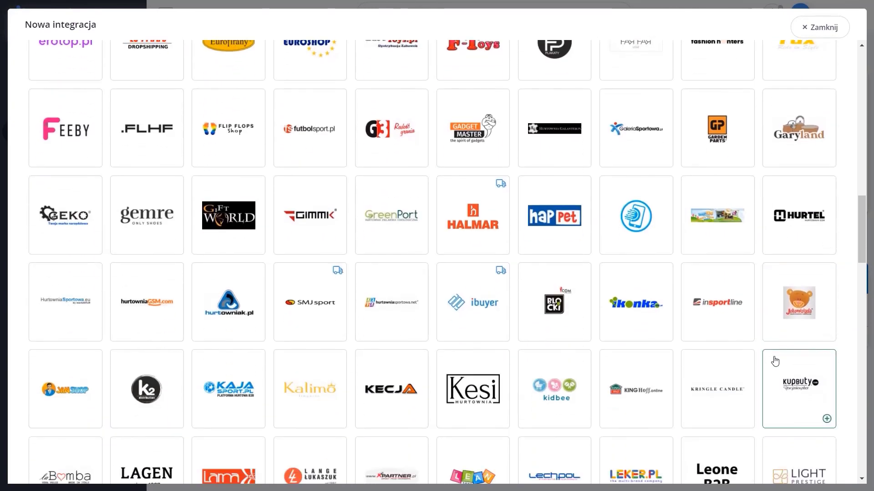
scroll(775, 361, "down", 5)
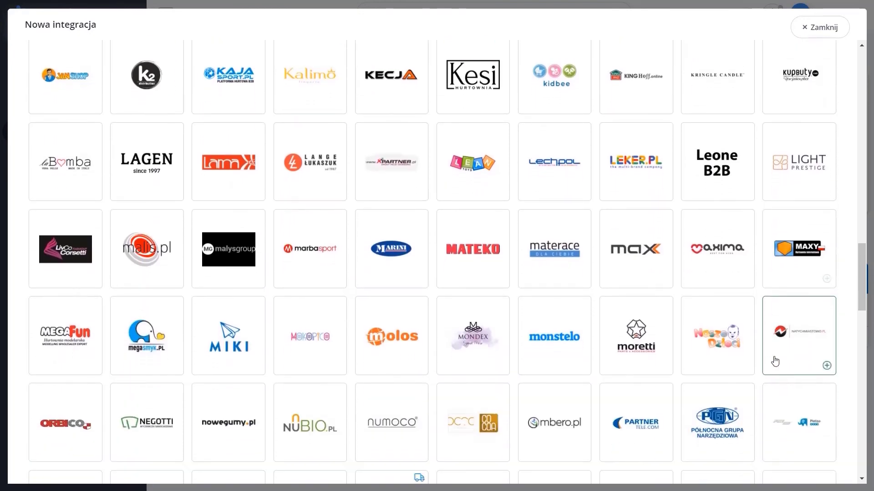
scroll(775, 361, "down", 2)
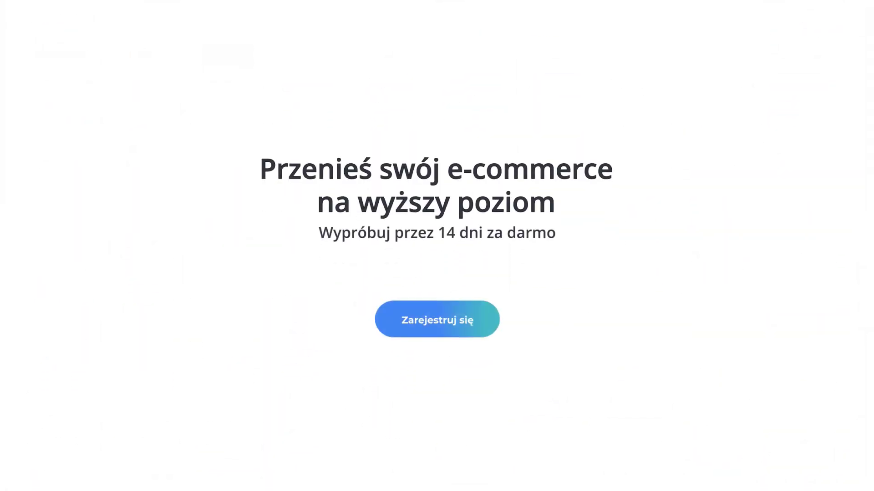